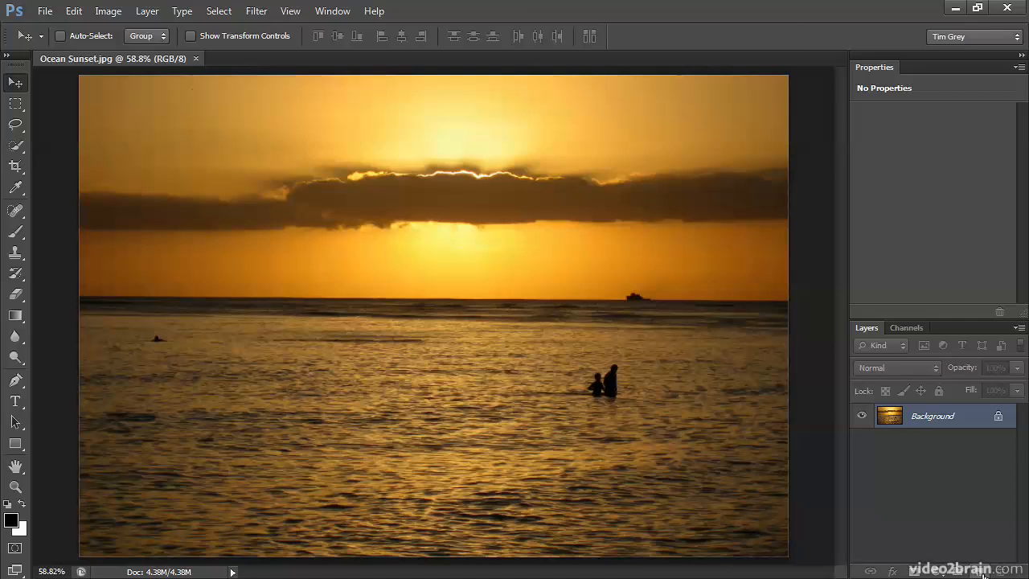
# Add a new empty layer above the Background and name it Cleanup
pyautogui.click(981, 573)
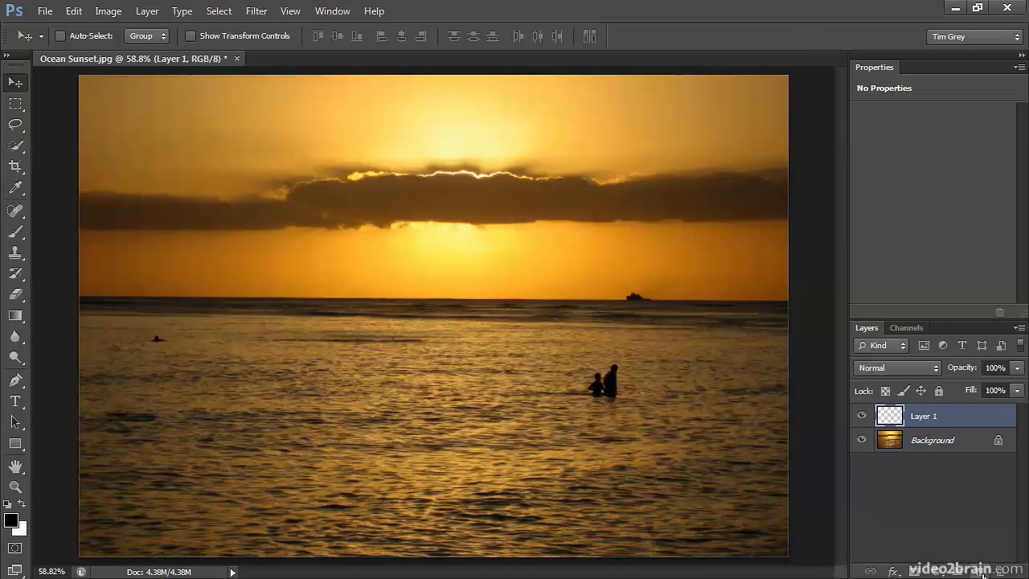
pyautogui.doubleClick(923, 416)
pyautogui.write('Cleanup')
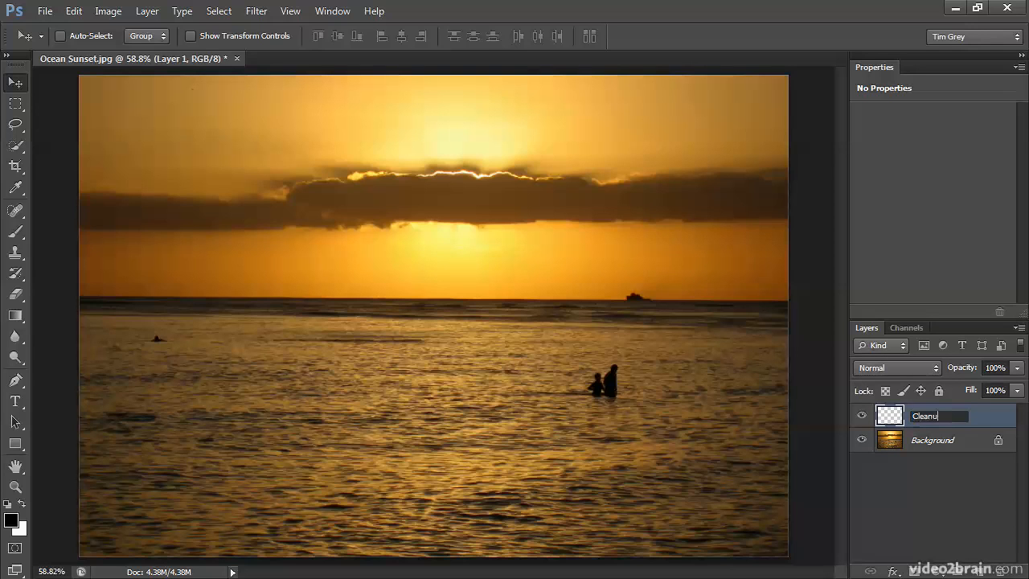
pyautogui.press('Return')
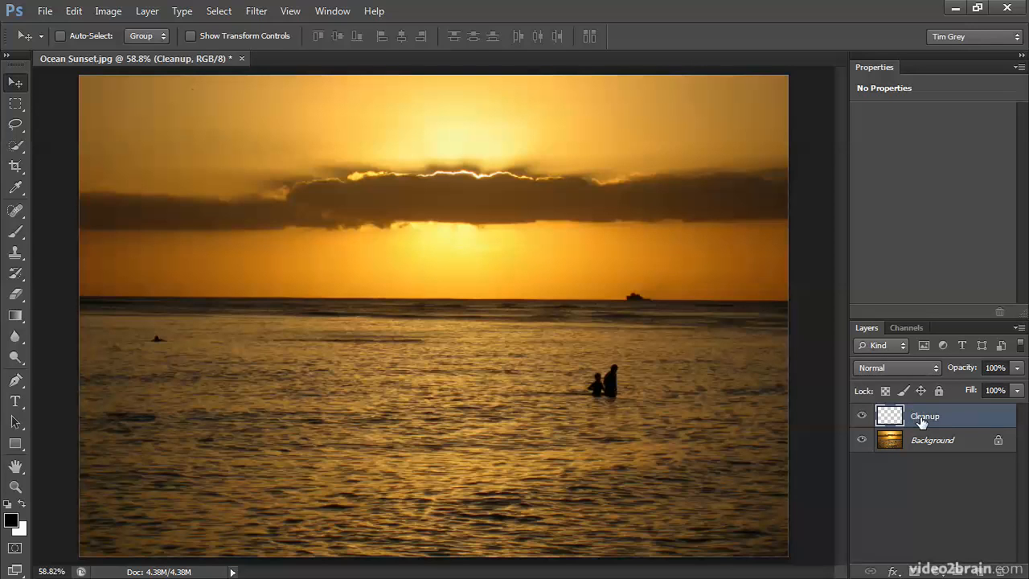
# Activate the Clone Stamp tool and enlarge its brush to 35 px
pyautogui.click(21, 254)
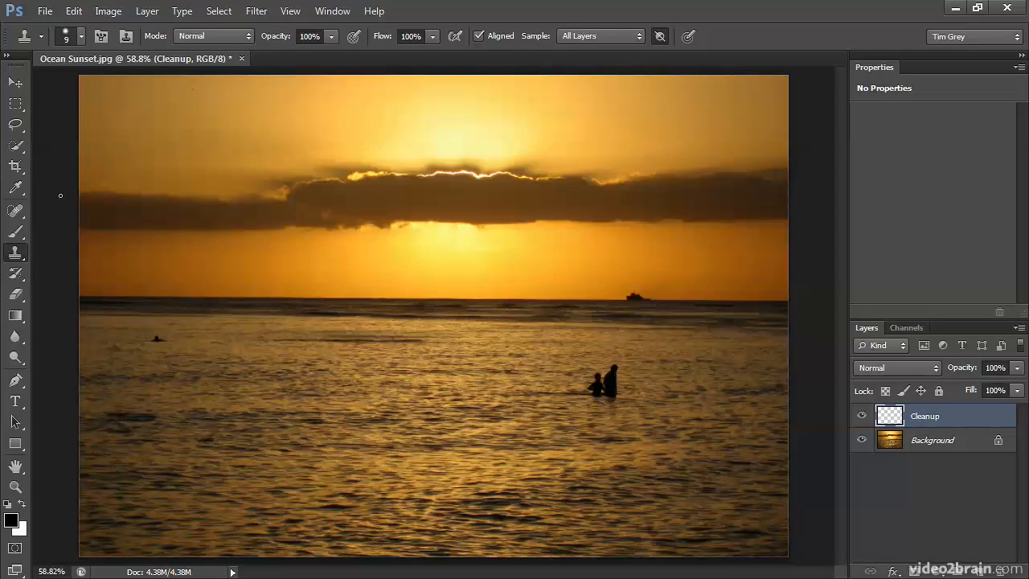
pyautogui.click(81, 36)
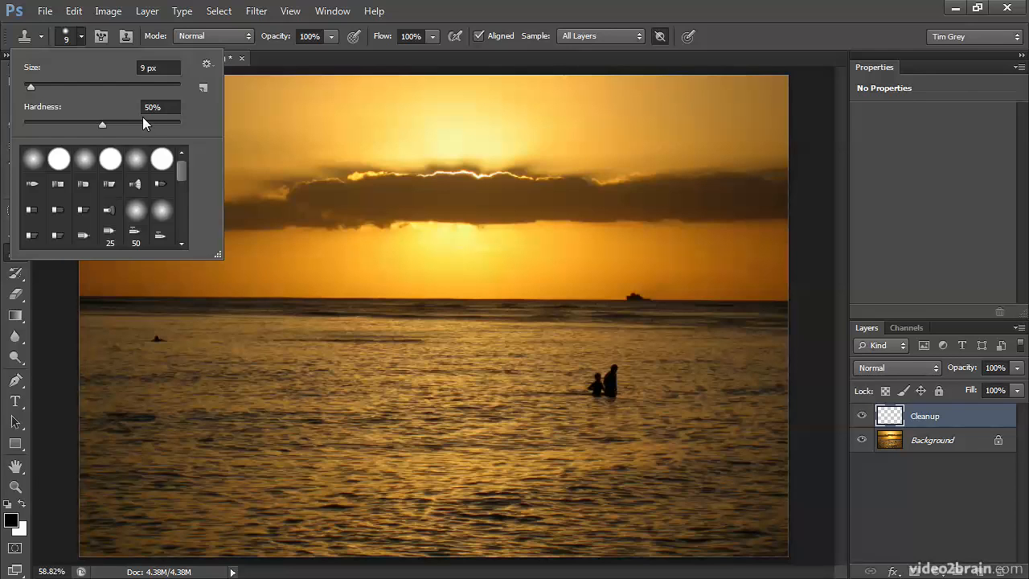
pyautogui.click(81, 37)
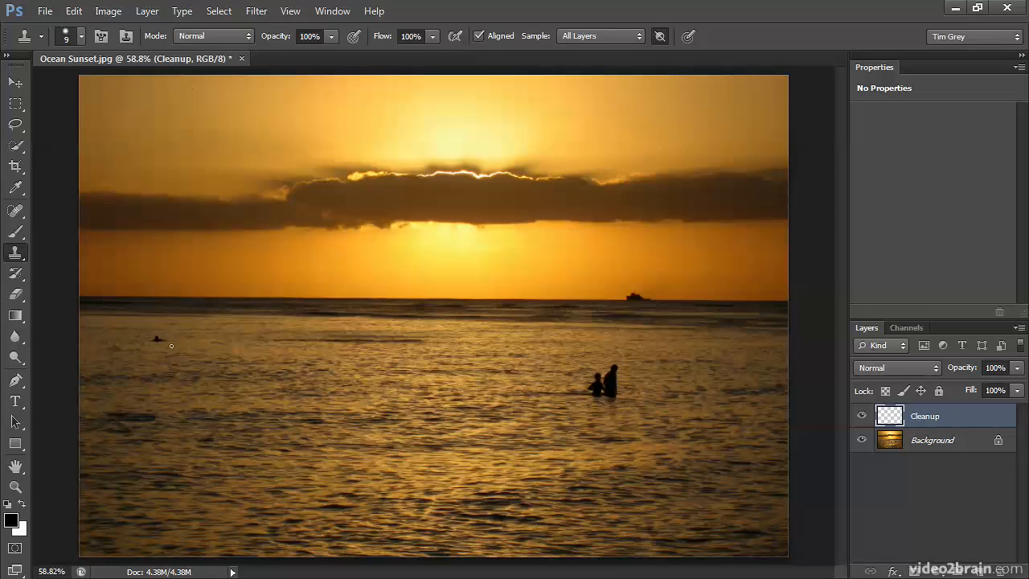
pyautogui.press(']')
pyautogui.press(']')
pyautogui.press(']')
pyautogui.press(']')
pyautogui.press(']')
pyautogui.press(']')
# Try cloning the small dark swimmer and the ship to spots just right of the originals
pyautogui.keyDown('alt'); pyautogui.click(158, 340); pyautogui.keyUp('alt')
pyautogui.click(212, 339)
pyautogui.moveTo(697, 298)
pyautogui.mouseDown()
pyautogui.moveTo(684, 296)
pyautogui.moveTo(691, 300)
pyautogui.mouseUp()
# Try cloning the small swimmer into several spots of sea and sky without alignment, and turn Aligned back on
pyautogui.keyDown('alt'); pyautogui.click(156, 338); pyautogui.keyUp('alt')
pyautogui.click(233, 391)
pyautogui.click(341, 264)
pyautogui.click(499, 396)
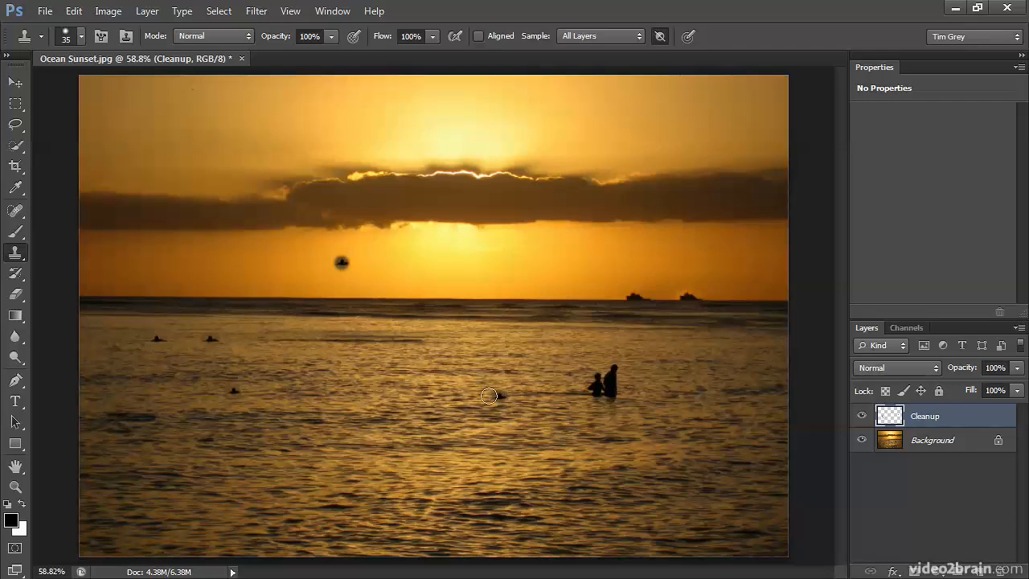
pyautogui.click(478, 35)
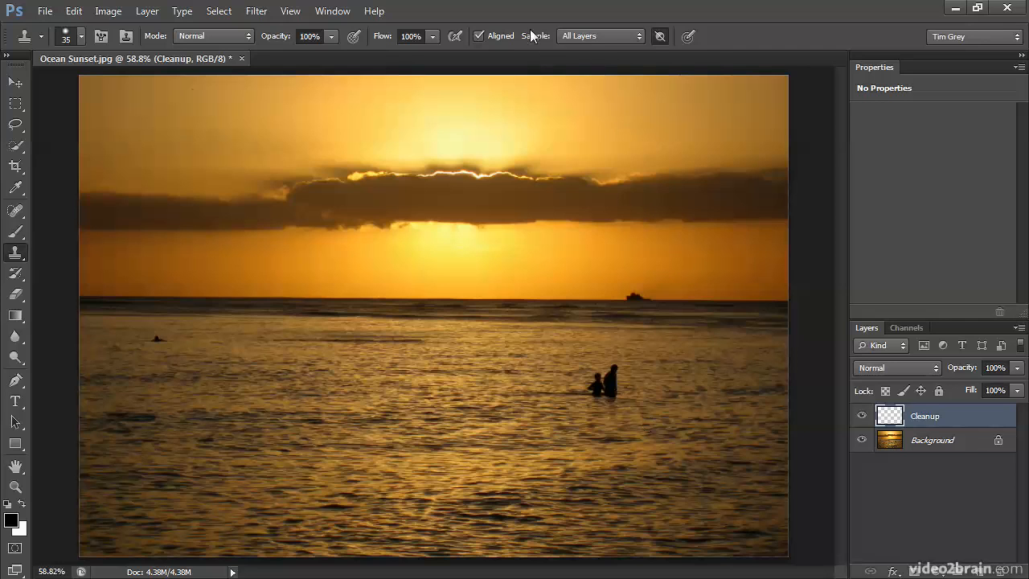
# Check the Clone Stamp's sampling options, keeping All Layers as the sample source
pyautogui.click(602, 37)
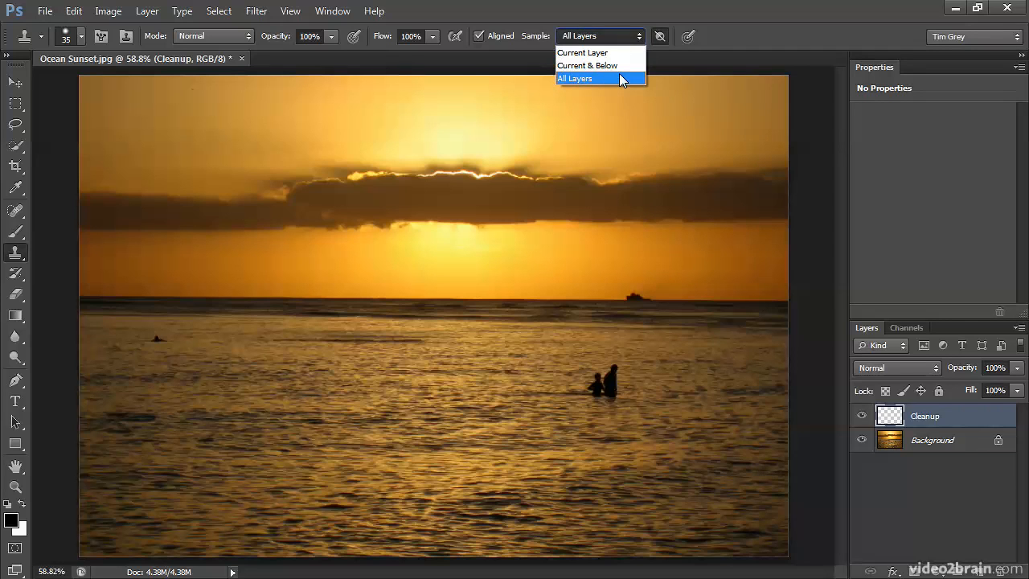
pyautogui.click(885, 420)
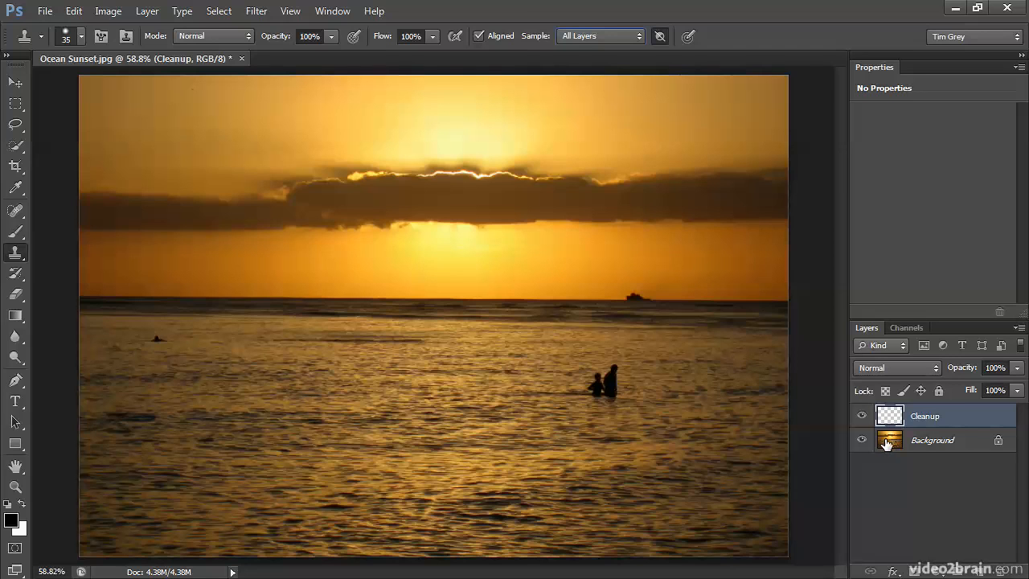
pyautogui.click(659, 36)
# Clone nearby water over the small dark swimmer using a 30 px brush
pyautogui.keyDown('alt'); pyautogui.click(191, 338); pyautogui.keyUp('alt')
pyautogui.keyDown('alt'); pyautogui.click(204, 340); pyautogui.keyUp('alt')
pyautogui.press('[')
pyautogui.press('[')
pyautogui.press(']')
pyautogui.click(157, 339)
# Try covering the ship with horizon sampled from the photo's left part, and undo that clone
pyautogui.keyDown('alt'); pyautogui.click(237, 297); pyautogui.keyUp('alt')
pyautogui.click(612, 302)
pyautogui.hotkey('ctrl', 'z')
# Open the Clone Source settings with Show Overlay on, move them clear of the ship, and sample the horizon in the photo's left part
pyautogui.click(127, 36)
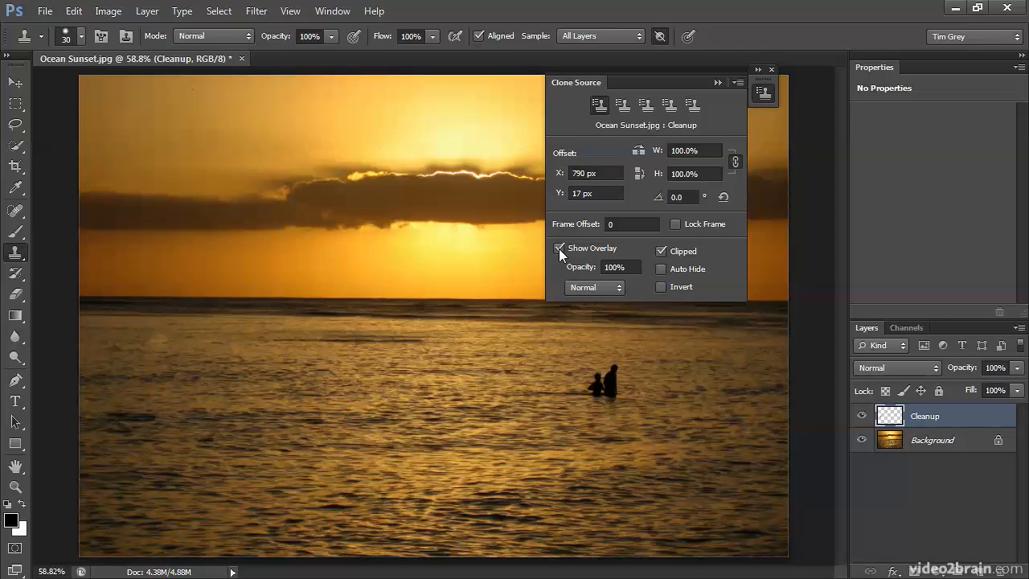
pyautogui.moveTo(621, 81)
pyautogui.mouseDown()
pyautogui.moveTo(687, 99)
pyautogui.moveTo(815, 194)
pyautogui.mouseUp()
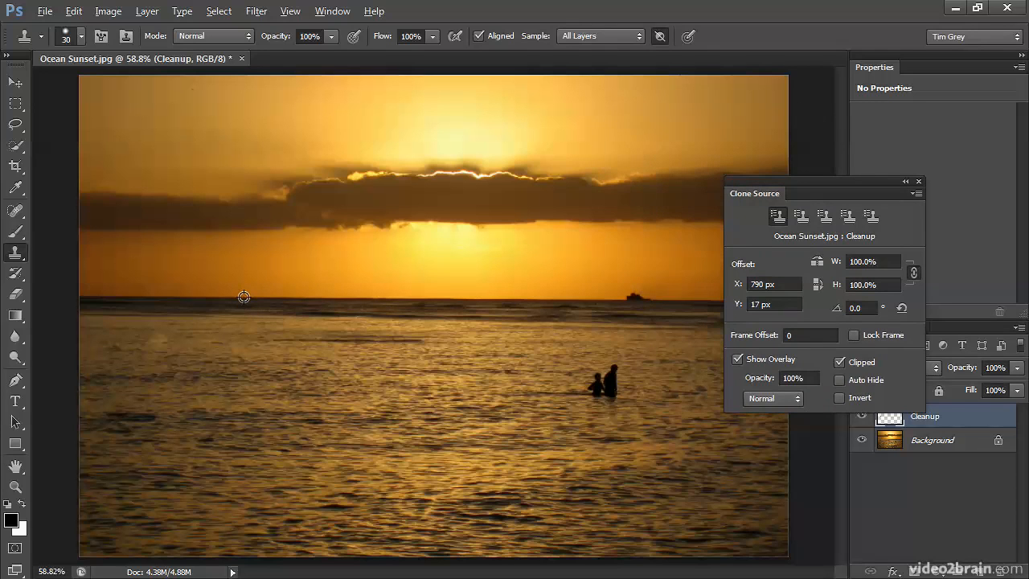
pyautogui.keyDown('alt'); pyautogui.click(242, 297); pyautogui.keyUp('alt')
# Clone the sampled horizon over the ship with a 125 px brush, and close the Clone Source settings
pyautogui.press(']')
pyautogui.press(']')
pyautogui.press(']')
pyautogui.press(']')
pyautogui.press(']')
pyautogui.press(']')
pyautogui.press(']')
pyautogui.press(']')
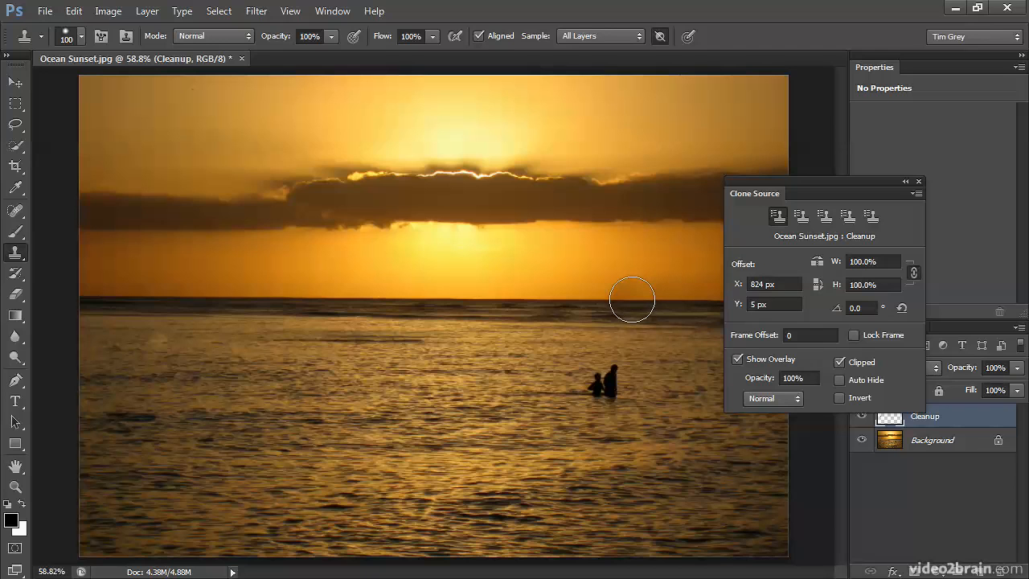
pyautogui.press(']')
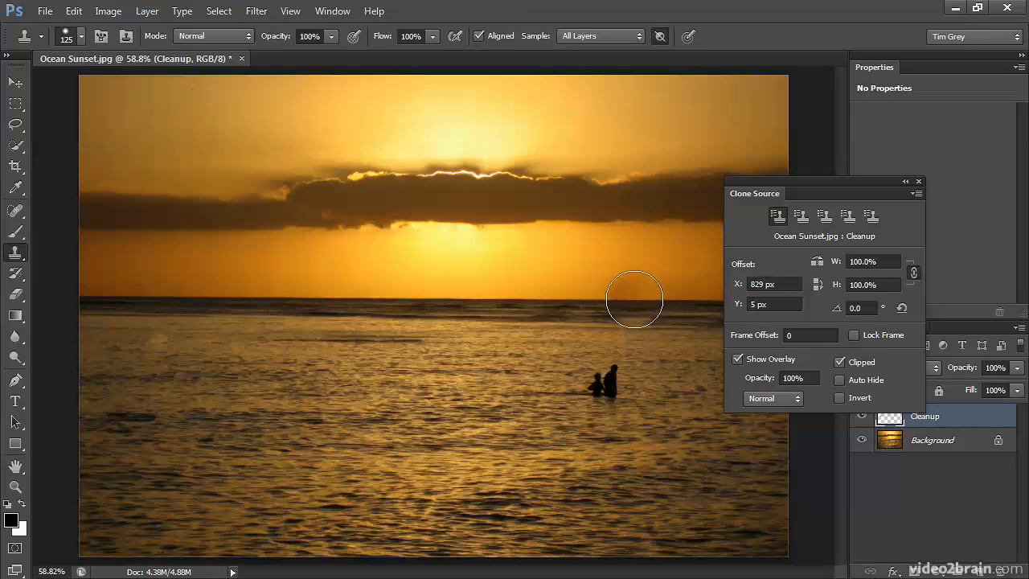
pyautogui.moveTo(634, 299); pyautogui.dragTo(667, 375)
pyautogui.click(918, 181)
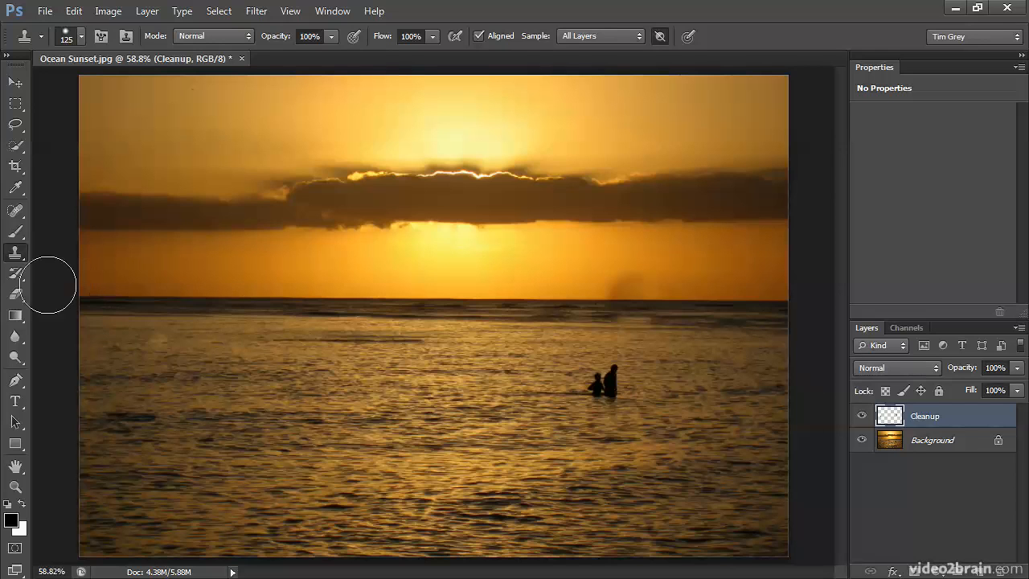
# Activate the Eraser and reduce its brush hardness to the minimum
pyautogui.click(21, 296)
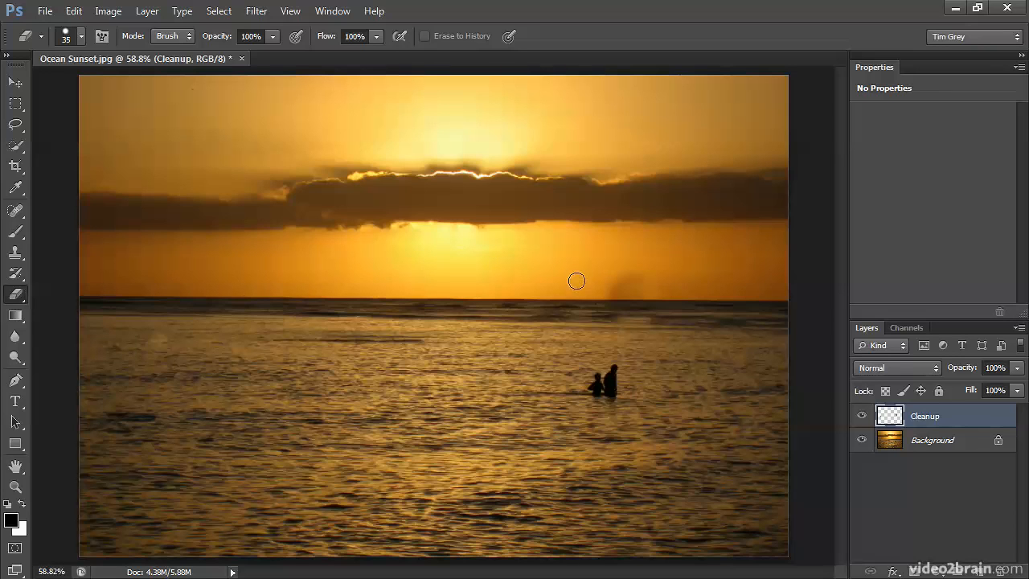
pyautogui.click(80, 36)
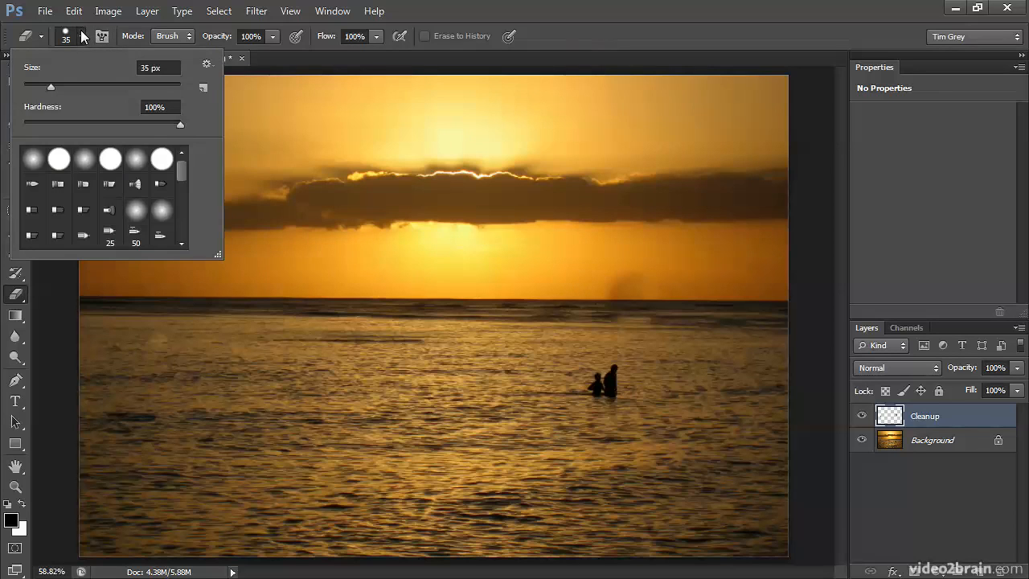
pyautogui.moveTo(177, 126); pyautogui.dragTo(21, 122)
pyautogui.click(78, 45)
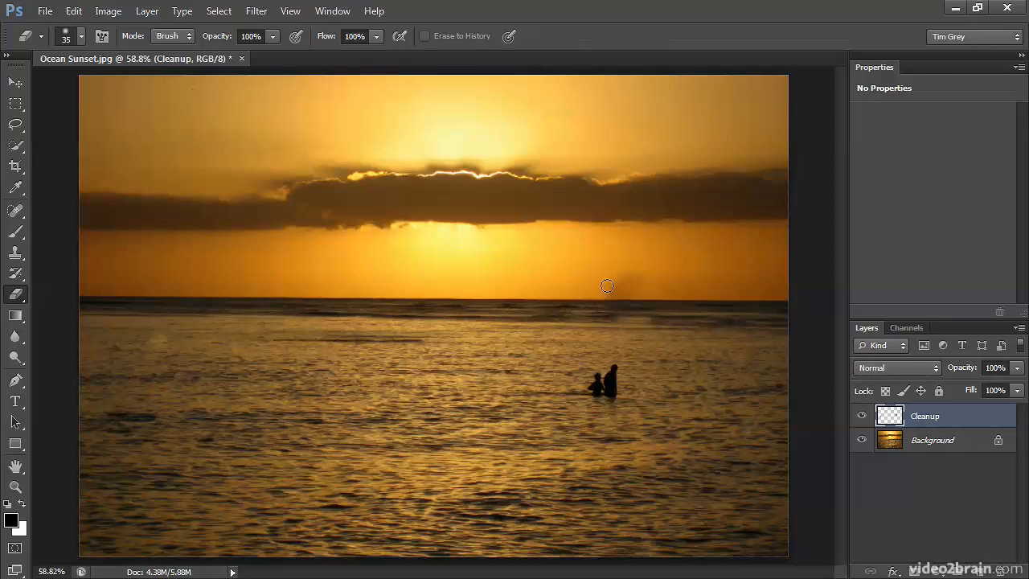
# Erase part of the dark cloned smudge above the horizon, enlarge the eraser to 50 px, and undo the last erasing stroke
pyautogui.moveTo(623, 278); pyautogui.dragTo(608, 286)
pyautogui.press(']')
pyautogui.press(']')
pyautogui.press(']')
pyautogui.moveTo(624, 273)
pyautogui.mouseDown()
pyautogui.moveTo(603, 286)
pyautogui.moveTo(614, 291)
pyautogui.moveTo(631, 274)
pyautogui.moveTo(669, 288)
pyautogui.mouseUp()
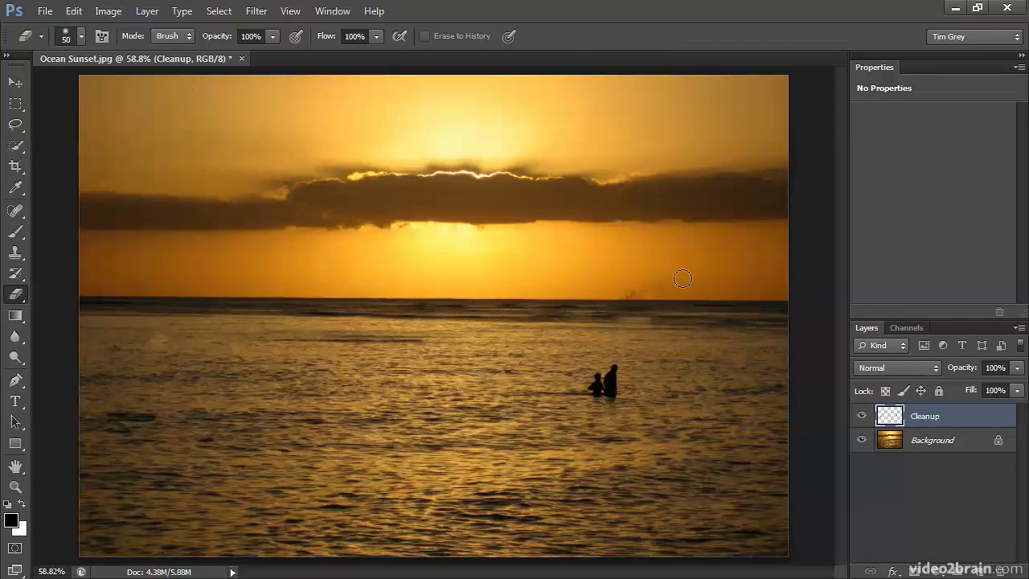
pyautogui.hotkey('ctrl', 'z')
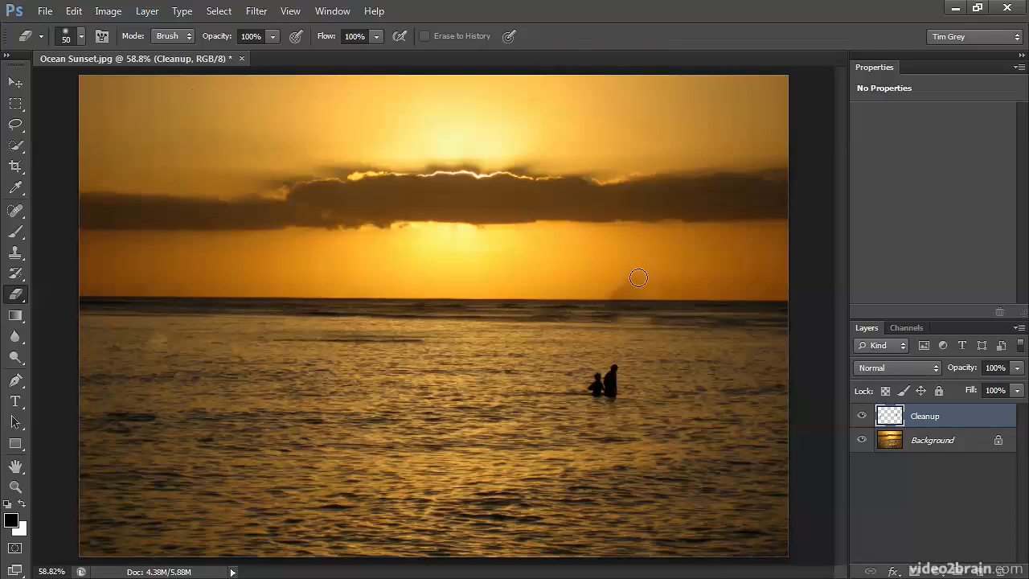
# Check the Cleanup layer without the Background, and blend the edges of the horizon patch with a 200 px eraser
pyautogui.click(861, 441)
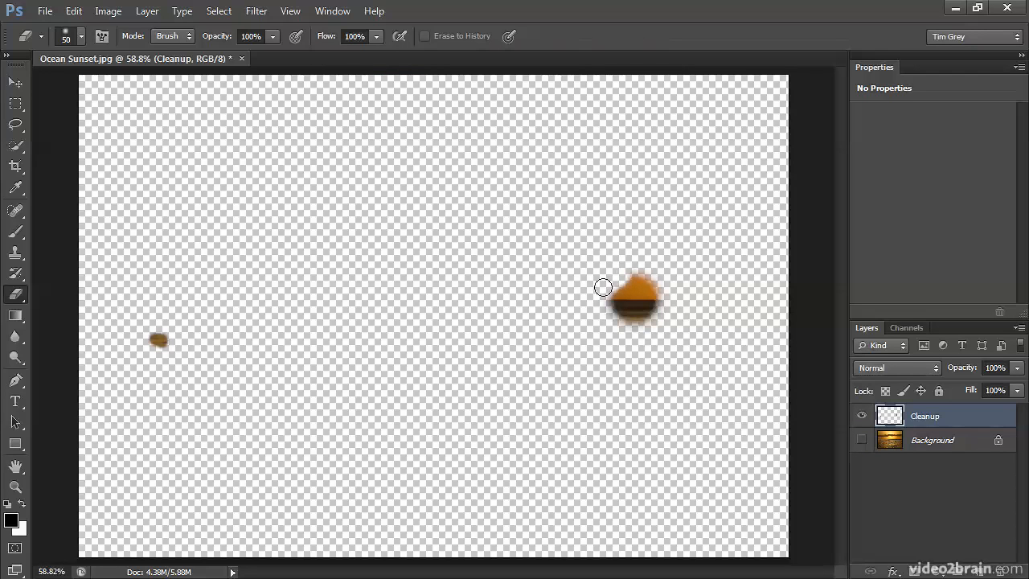
pyautogui.click(862, 440)
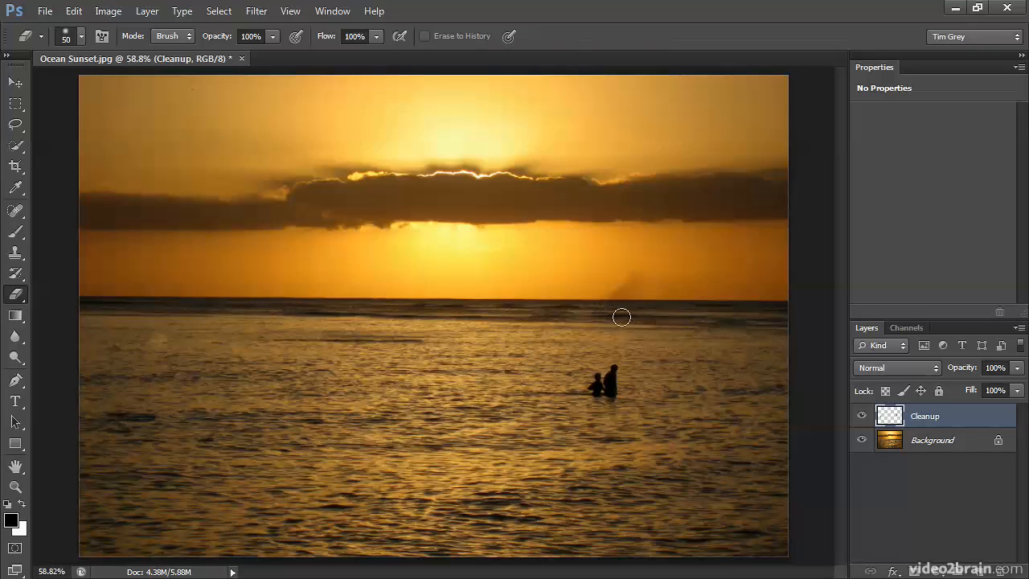
pyautogui.press(']')
pyautogui.press(']')
pyautogui.press(']')
pyautogui.press(']')
pyautogui.press(']')
pyautogui.press(']')
pyautogui.press(']')
pyautogui.press(']')
pyautogui.press(']')
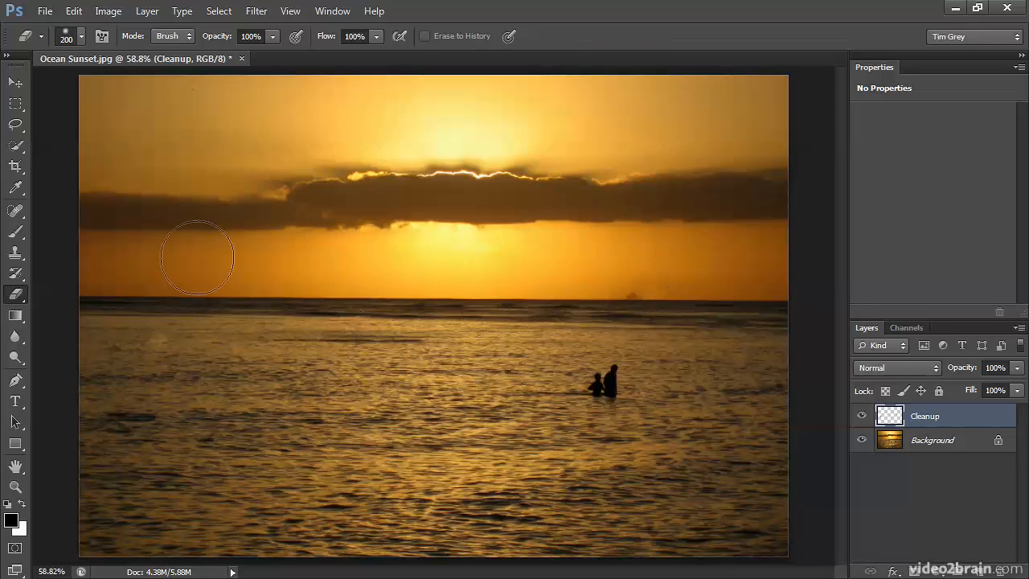
# Clone horizon over the remaining ship traces with the 125 px Clone Stamp, using the source overlay for alignment
pyautogui.click(15, 251)
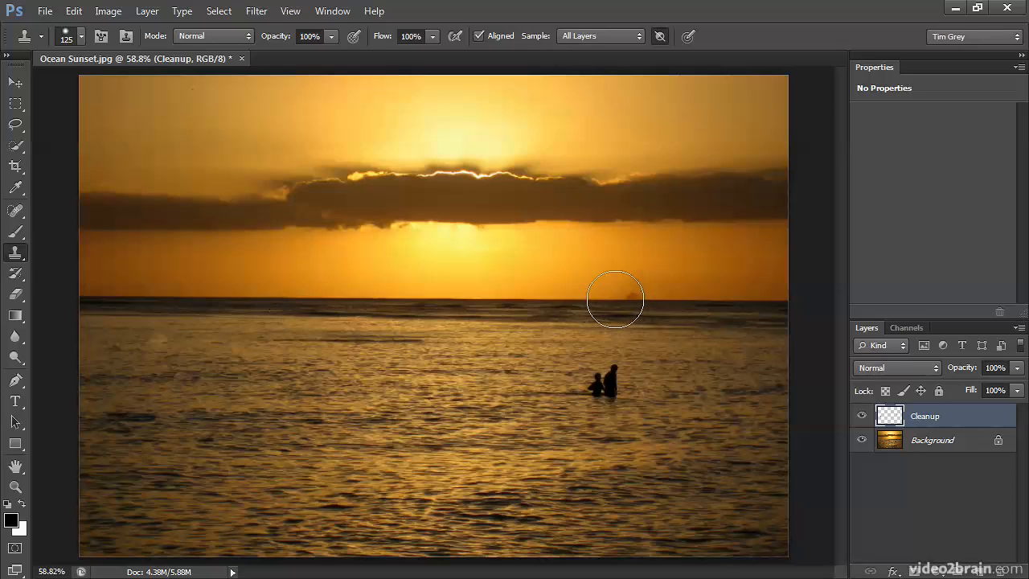
pyautogui.click(125, 36)
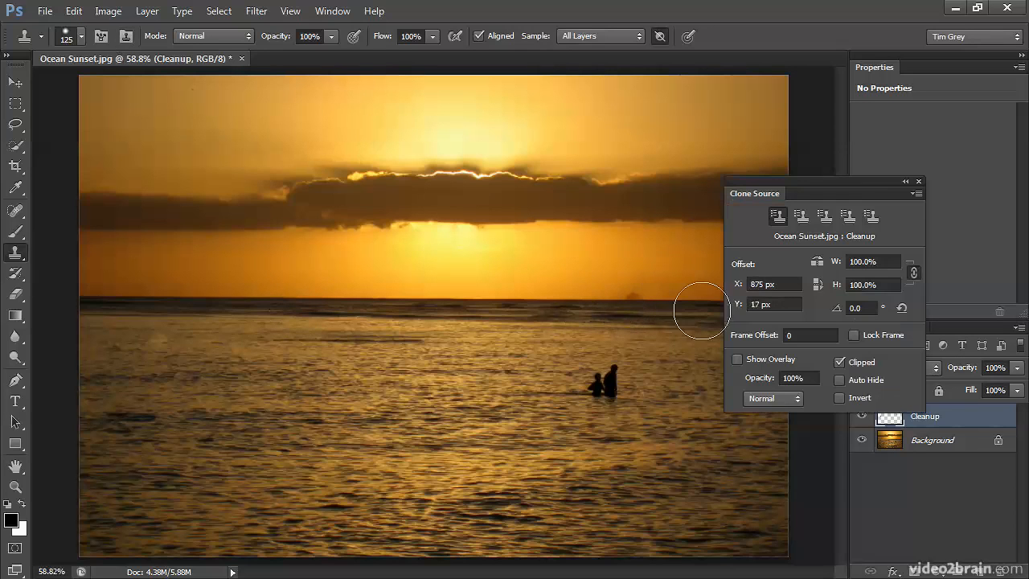
pyautogui.click(738, 359)
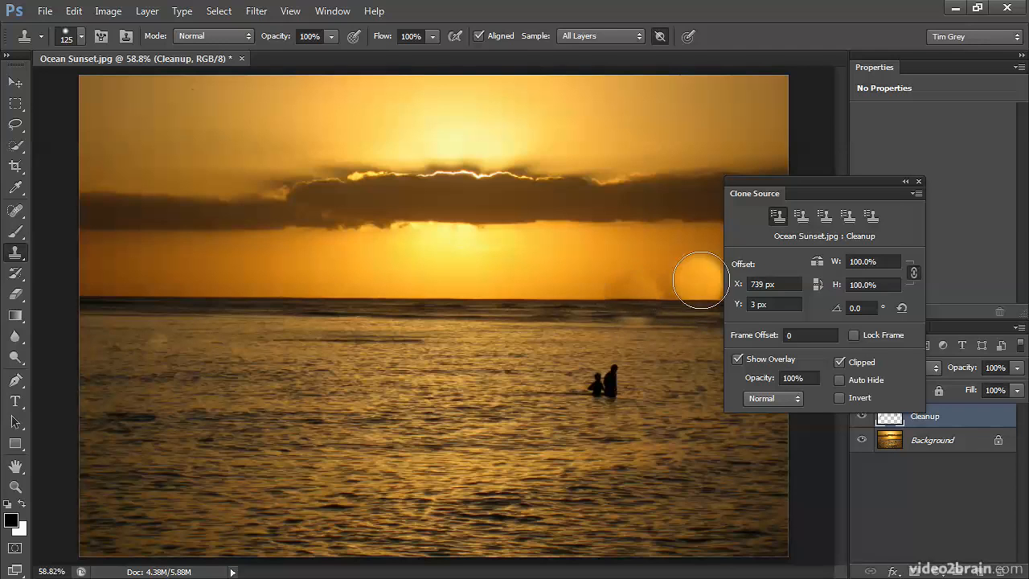
pyautogui.click(738, 359)
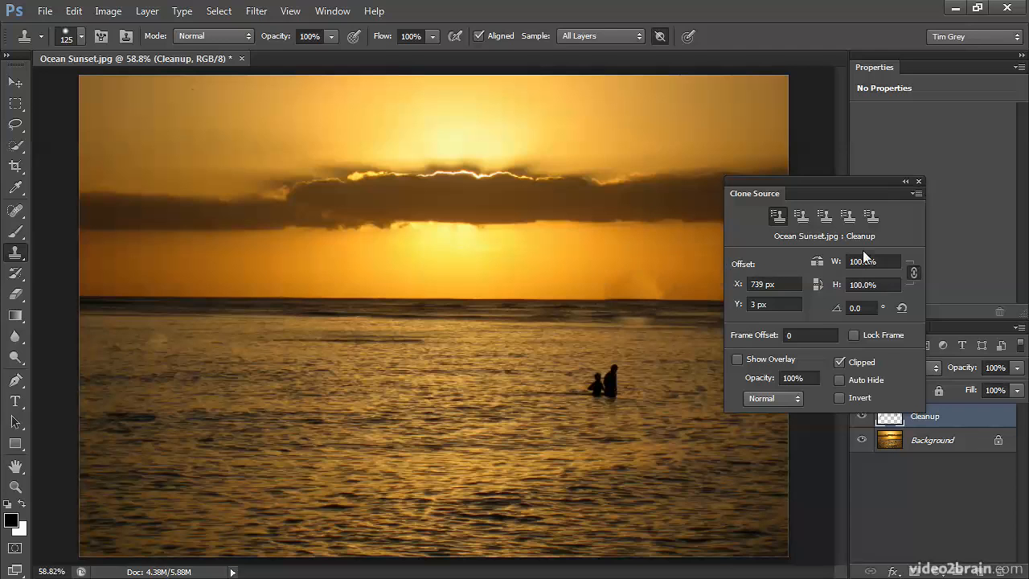
pyautogui.click(919, 181)
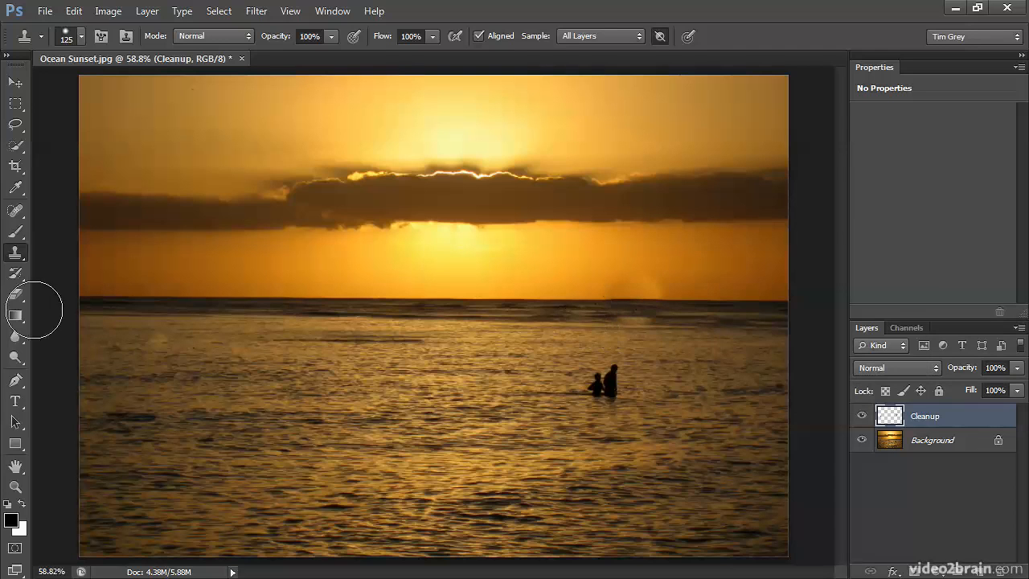
# Soften the leftover light smudge above the horizon with the Eraser at 90 px
pyautogui.click(15, 294)
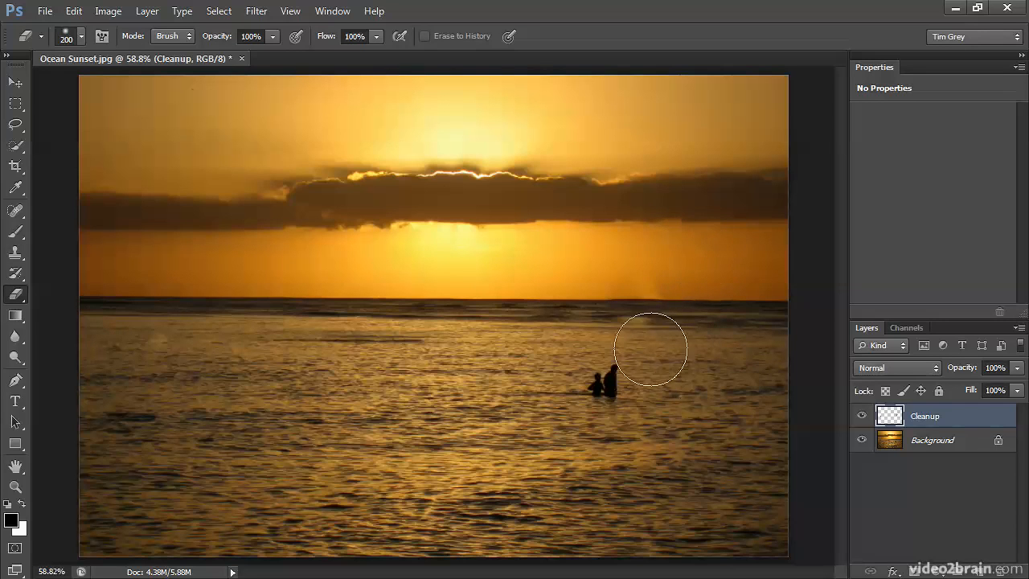
pyautogui.press('[')
pyautogui.press('[')
pyautogui.press('[')
pyautogui.press('[')
pyautogui.press('[')
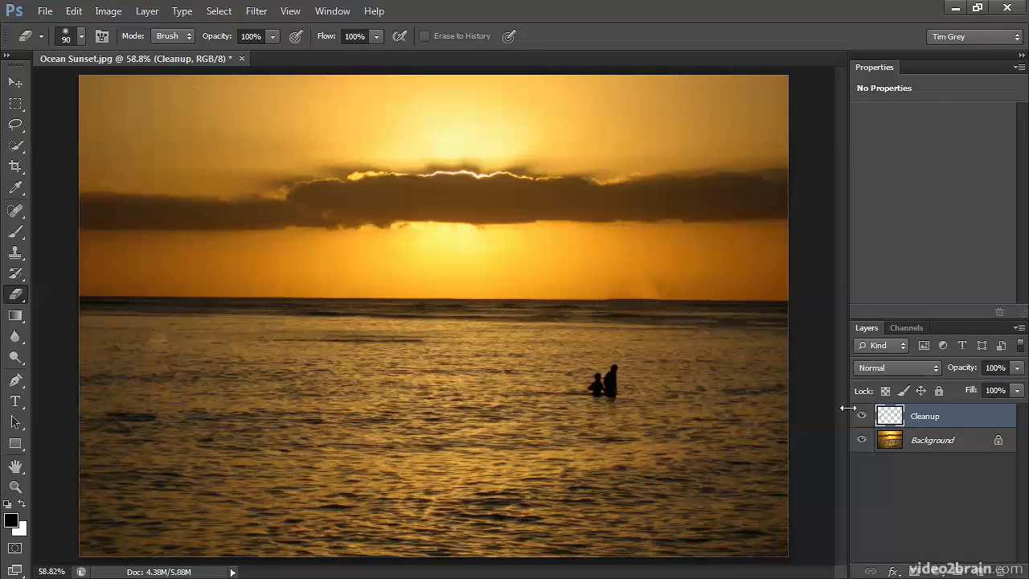
# Clone clean sky from just above over the smudge at the horizon, using a Clone Stamp brush smaller than 50 px
pyautogui.click(16, 253)
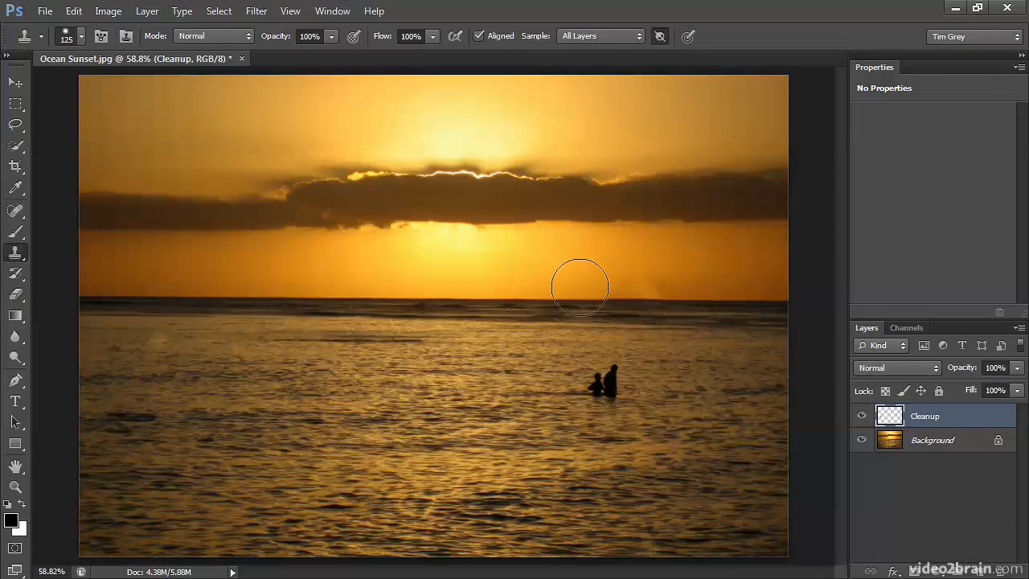
pyautogui.press('[')
pyautogui.press('[')
pyautogui.press('[')
pyautogui.press('[')
pyautogui.press('[')
pyautogui.press('[')
pyautogui.press('[')
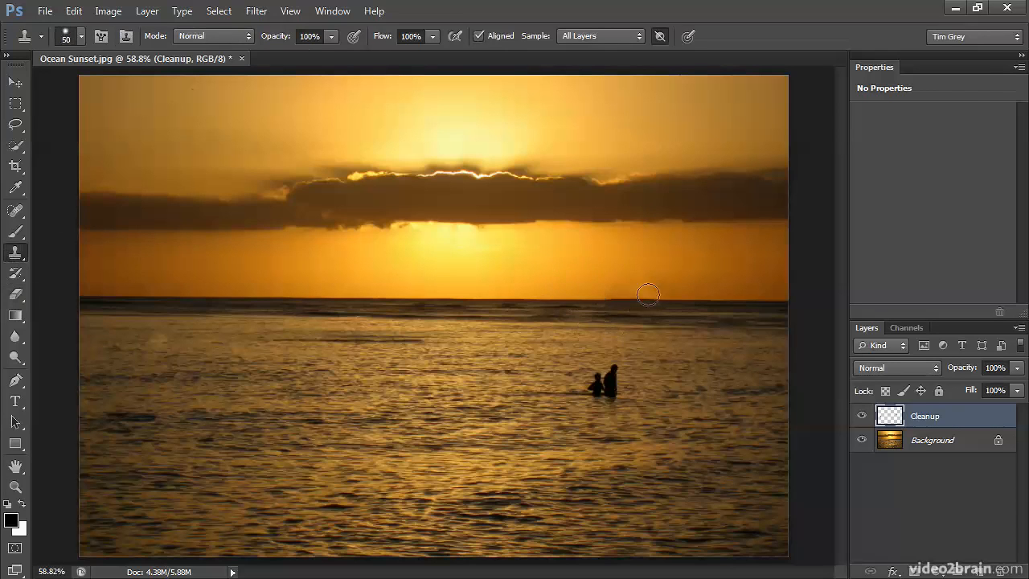
pyautogui.press('[')
pyautogui.keyDown('alt'); pyautogui.click(661, 261); pyautogui.keyUp('alt')
pyautogui.moveTo(660, 284); pyautogui.dragTo(664, 285)
# Heal the remaining smudge above the horizon with a 30 px Content-Aware Spot Healing Brush
pyautogui.click(16, 211)
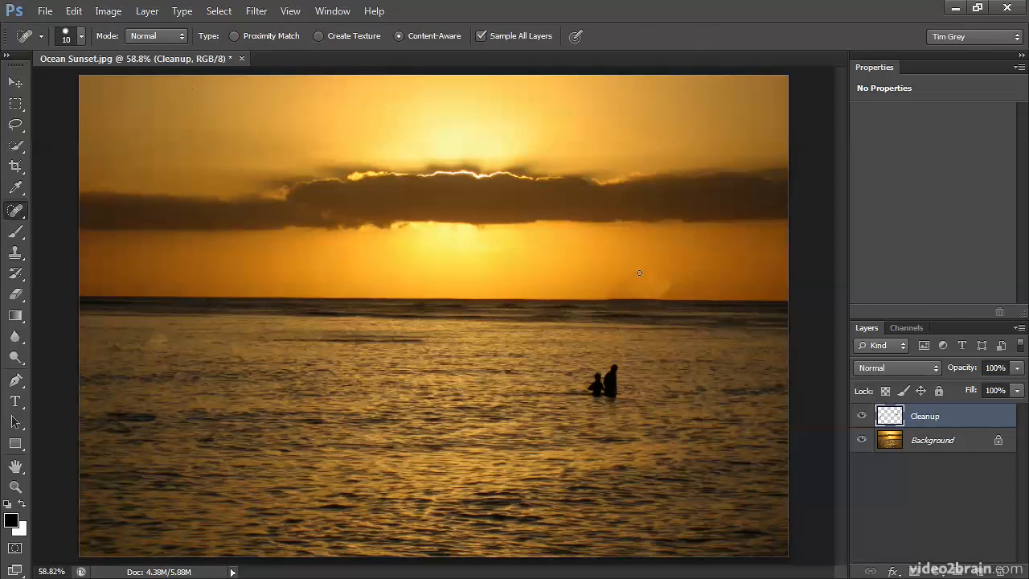
pyautogui.click(664, 288)
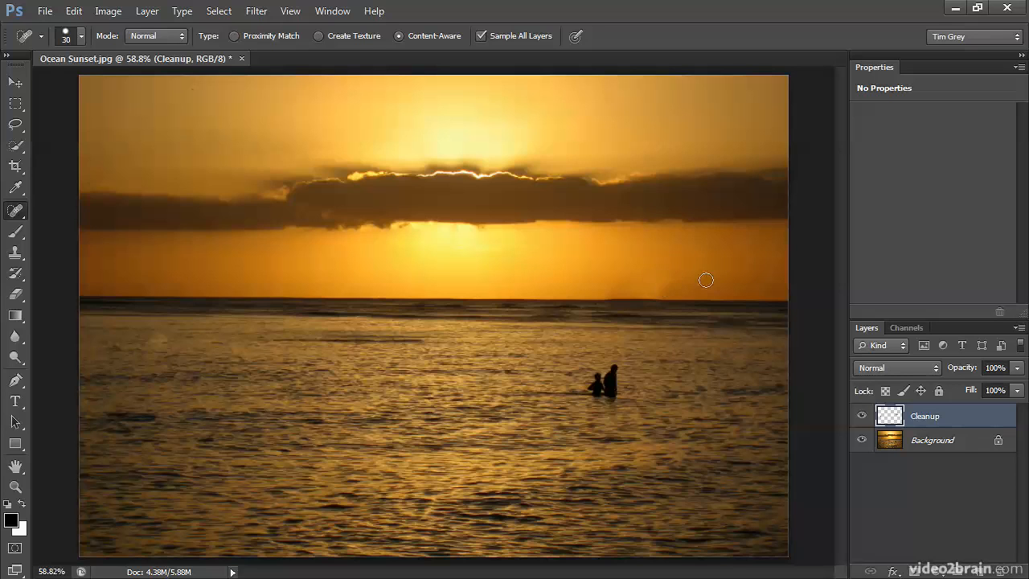